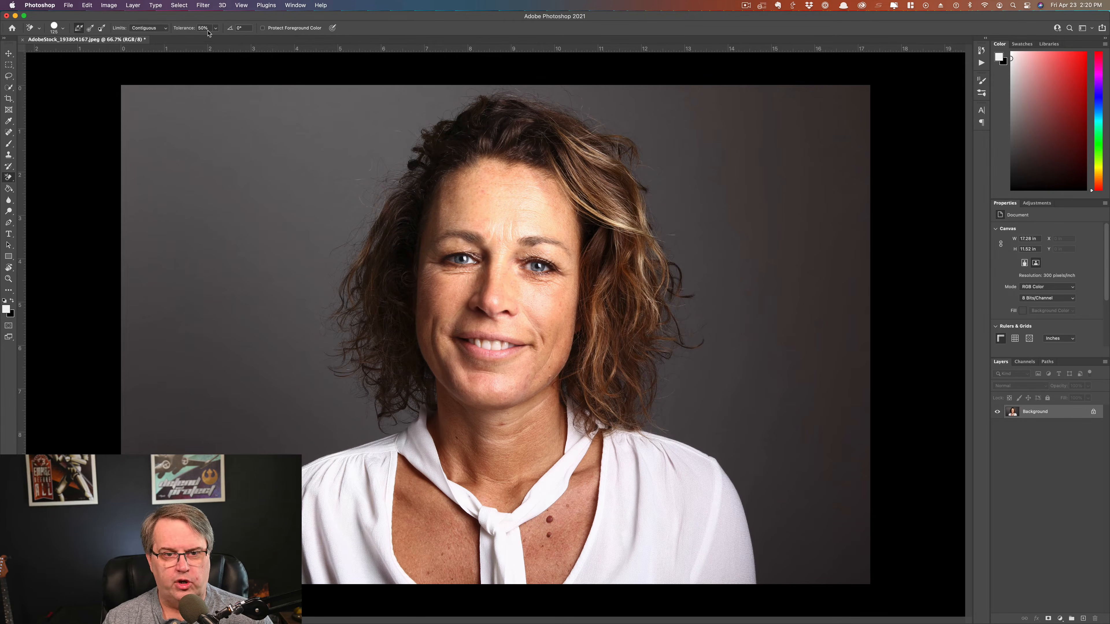
# Step: Launch Luminar AI from the Filter menu on the portrait and switch to its Edit tools
pyautogui.click(202, 6)
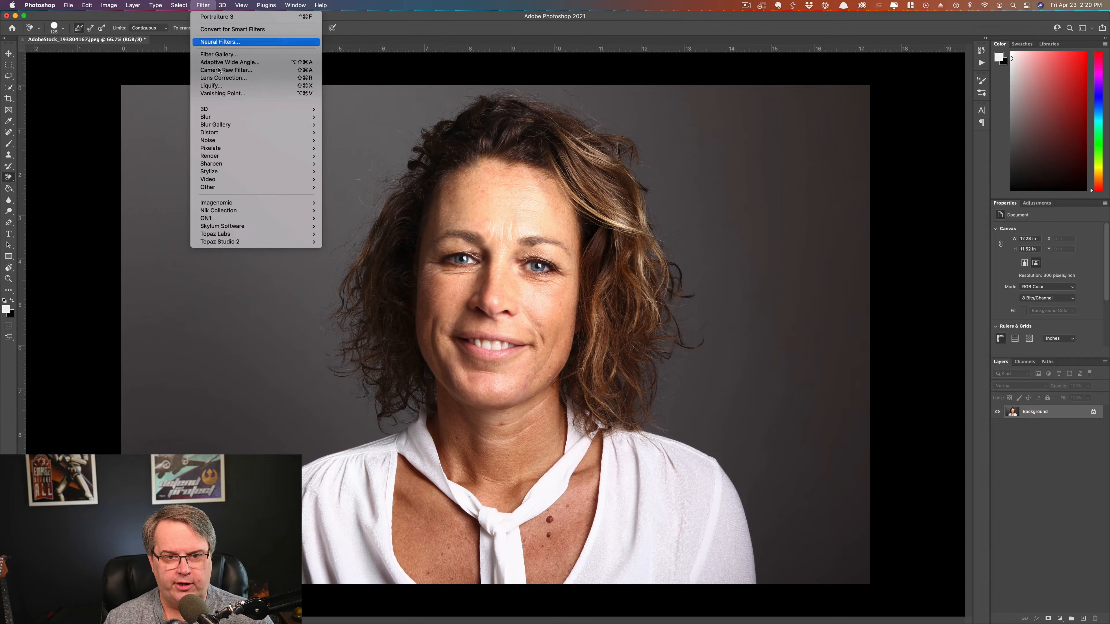
pyautogui.moveTo(247, 233)
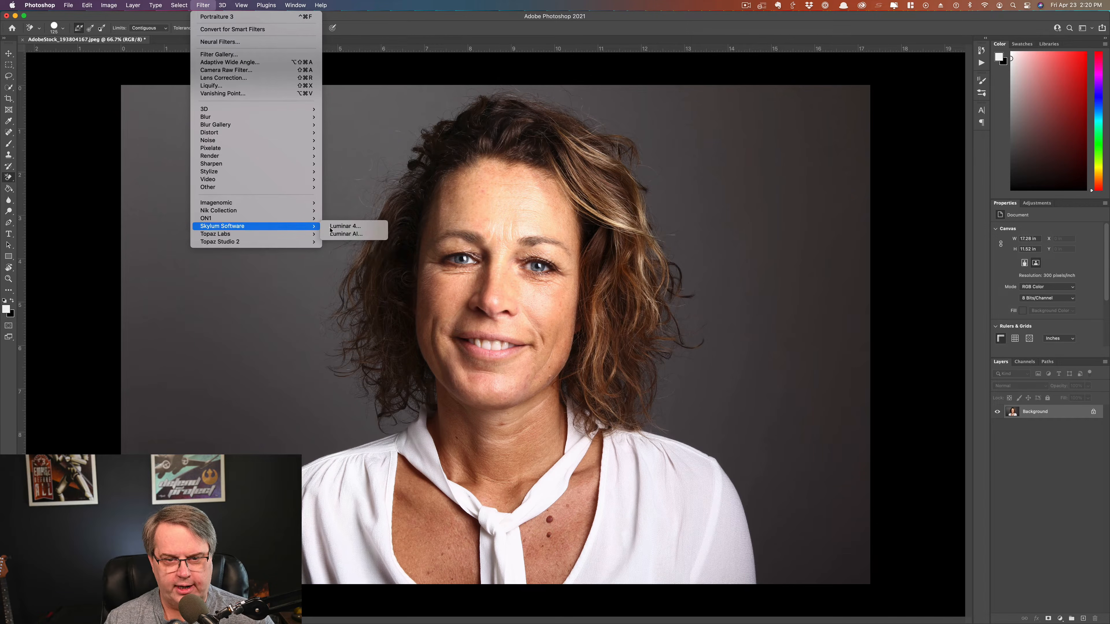
pyautogui.click(339, 235)
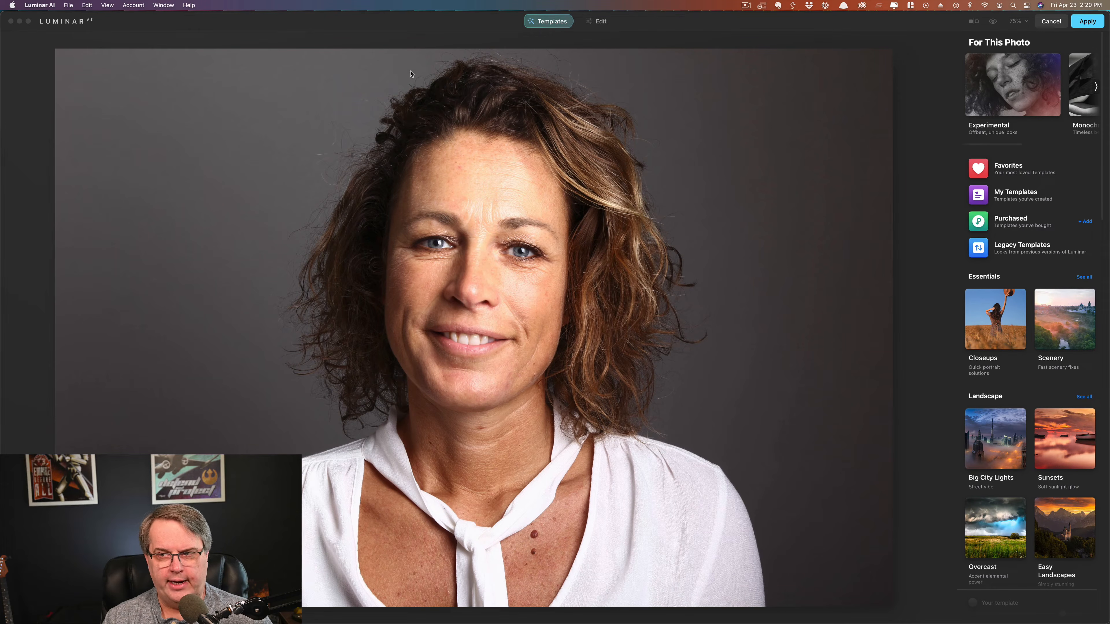
pyautogui.click(601, 22)
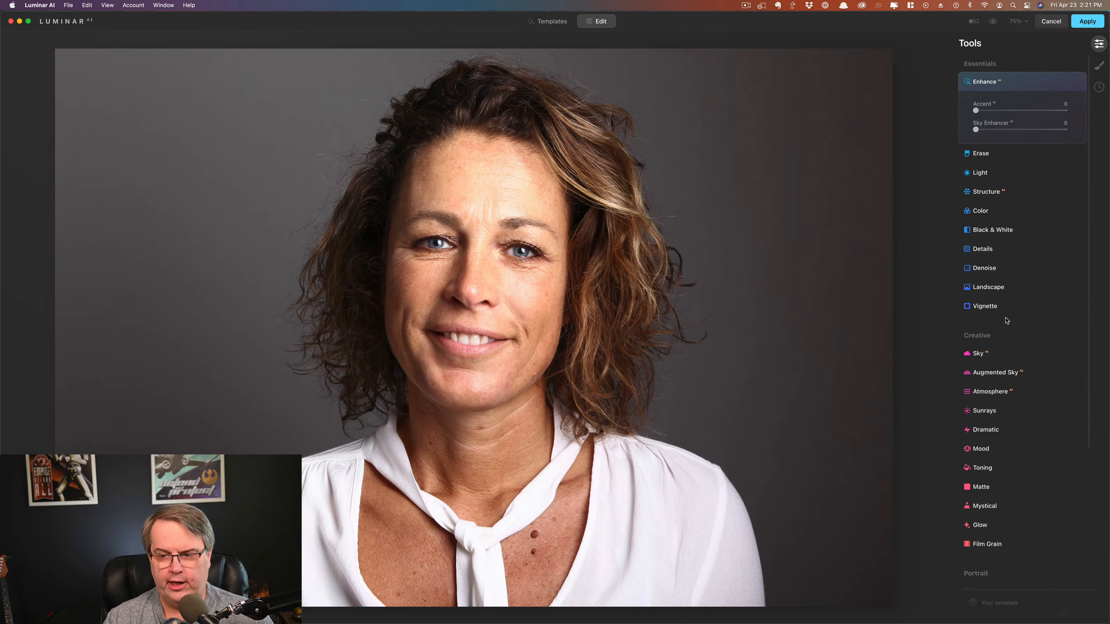
# Step: In the Portrait Skin tool, set Amount 51, enable Skin Defects Removal, and set Shine Removal 72
pyautogui.scroll(-5, 1005, 321)
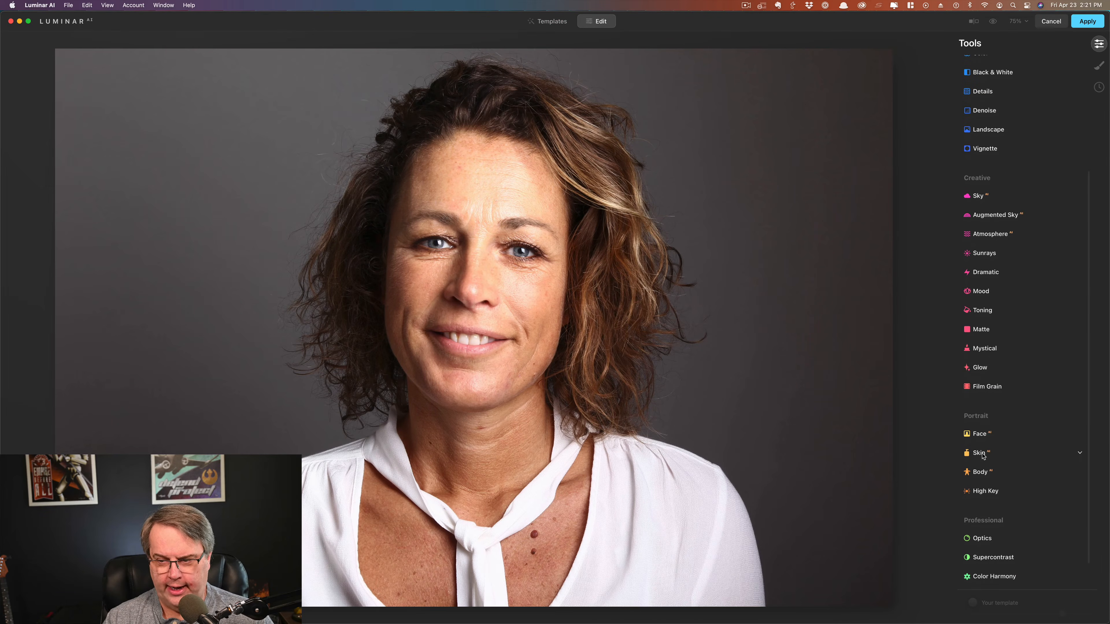
pyautogui.click(982, 454)
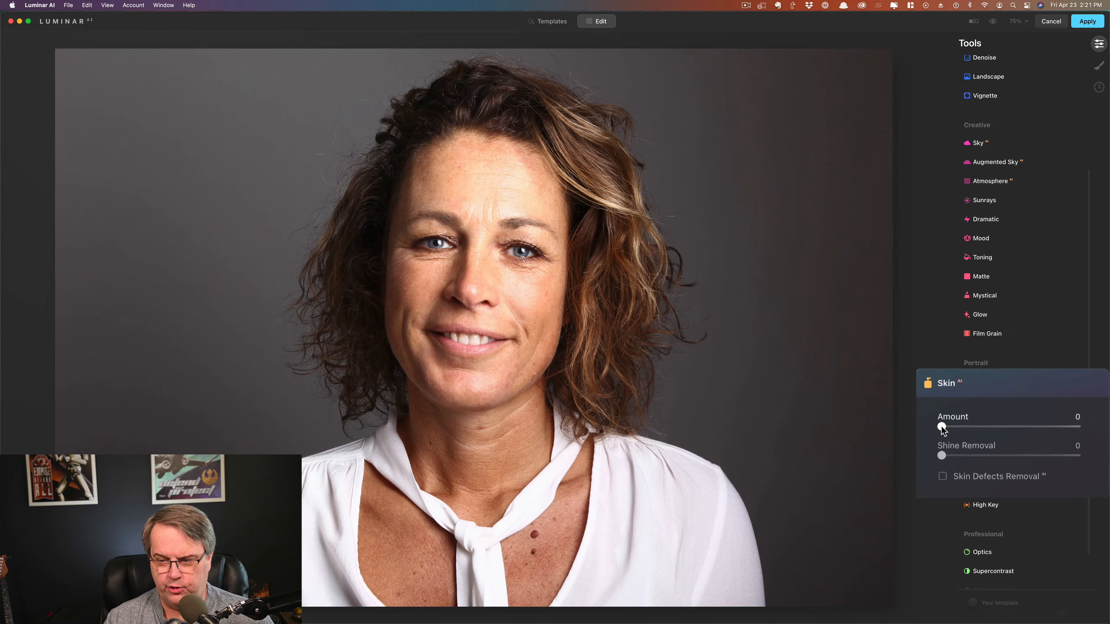
pyautogui.moveTo(921, 426); pyautogui.dragTo(1005, 427)
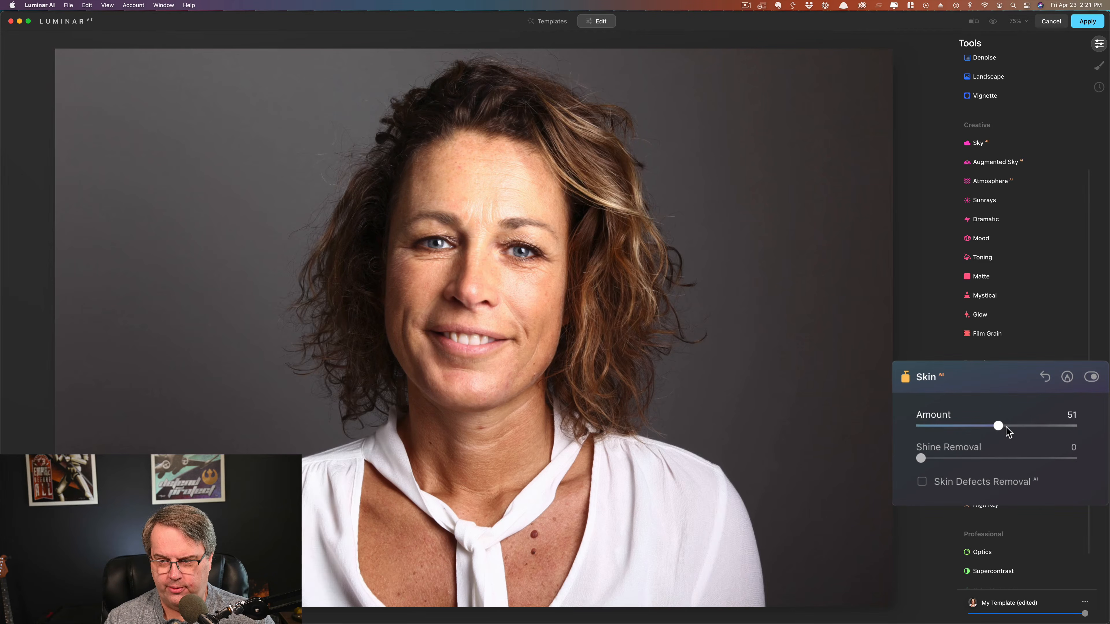
pyautogui.click(922, 482)
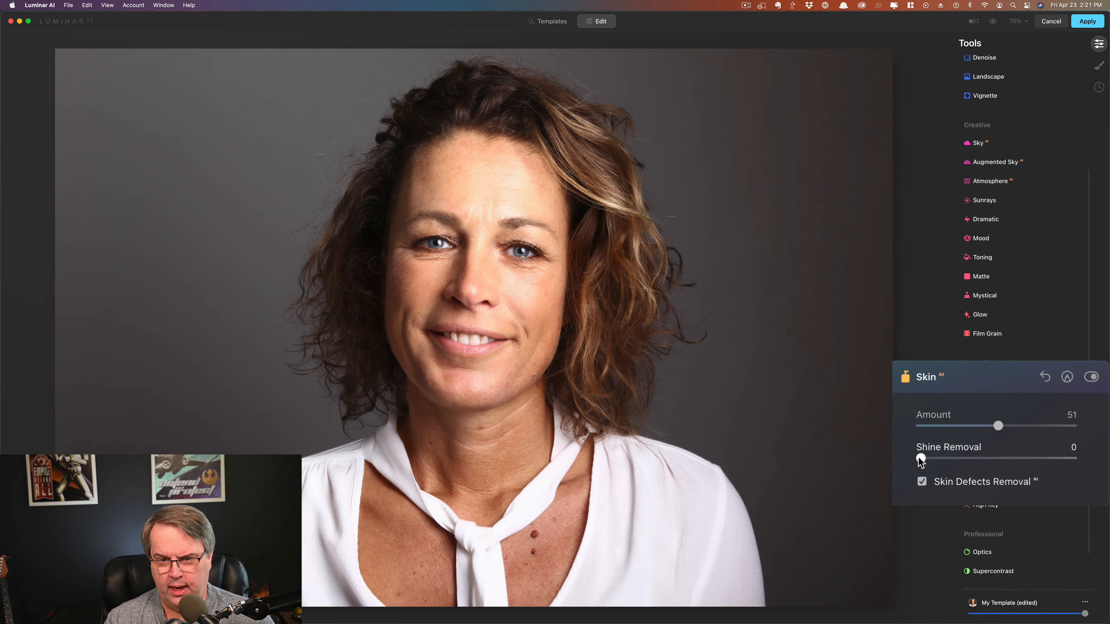
pyautogui.moveTo(918, 458); pyautogui.dragTo(1040, 462)
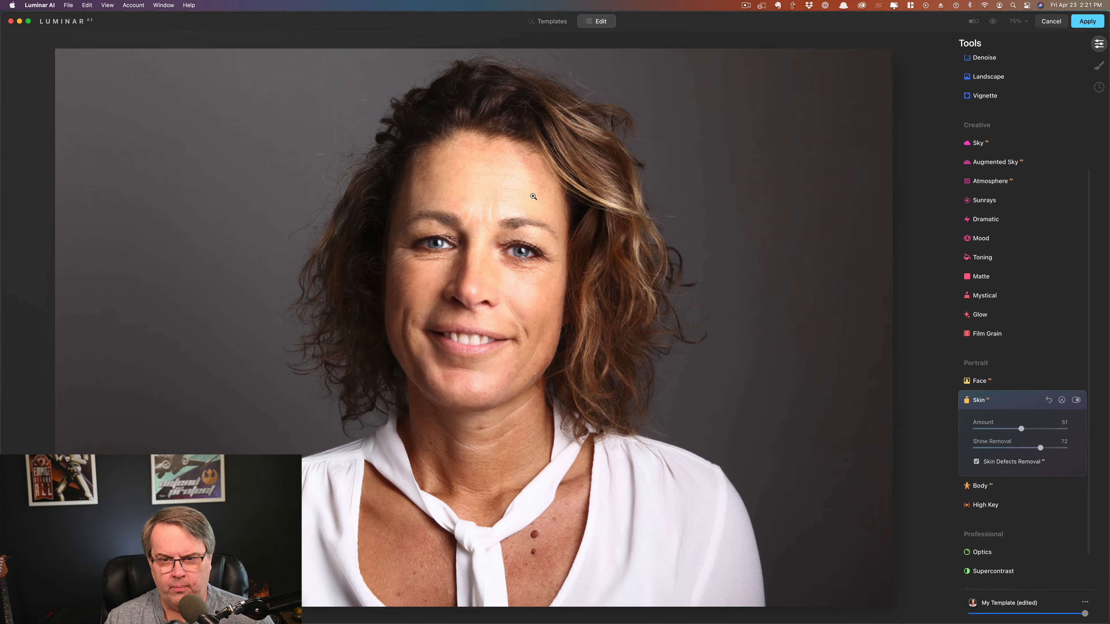
# Step: Inspect the face at 100% zoom, try Skin Amount at 100, then settle it at 71
pyautogui.click(692, 192)
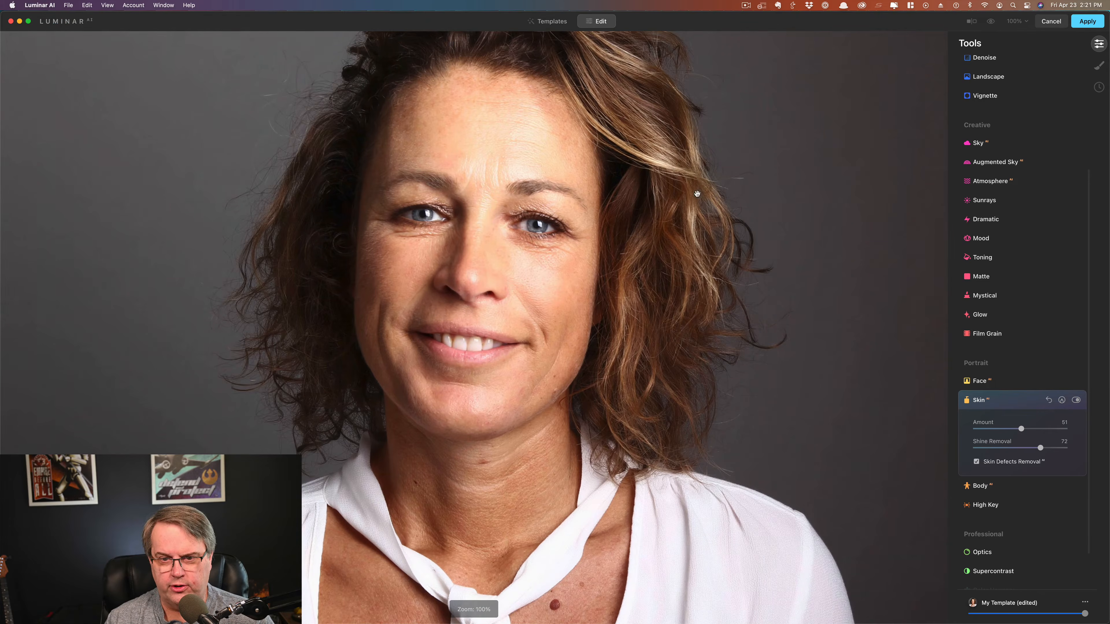
pyautogui.moveTo(500, 166); pyautogui.dragTo(502, 205)
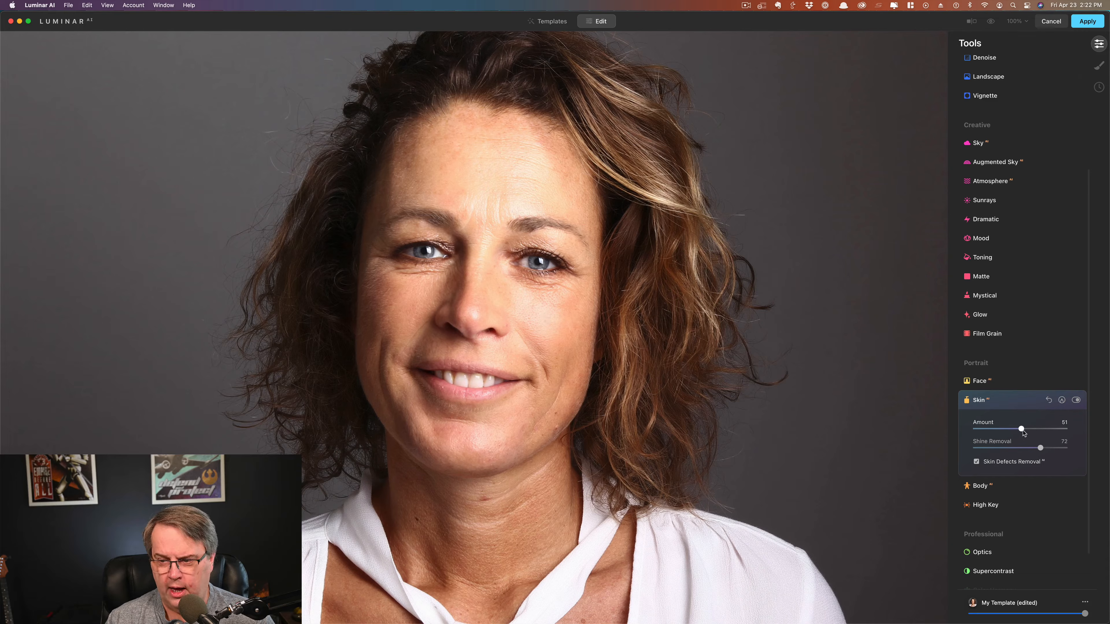
pyautogui.click(1034, 429)
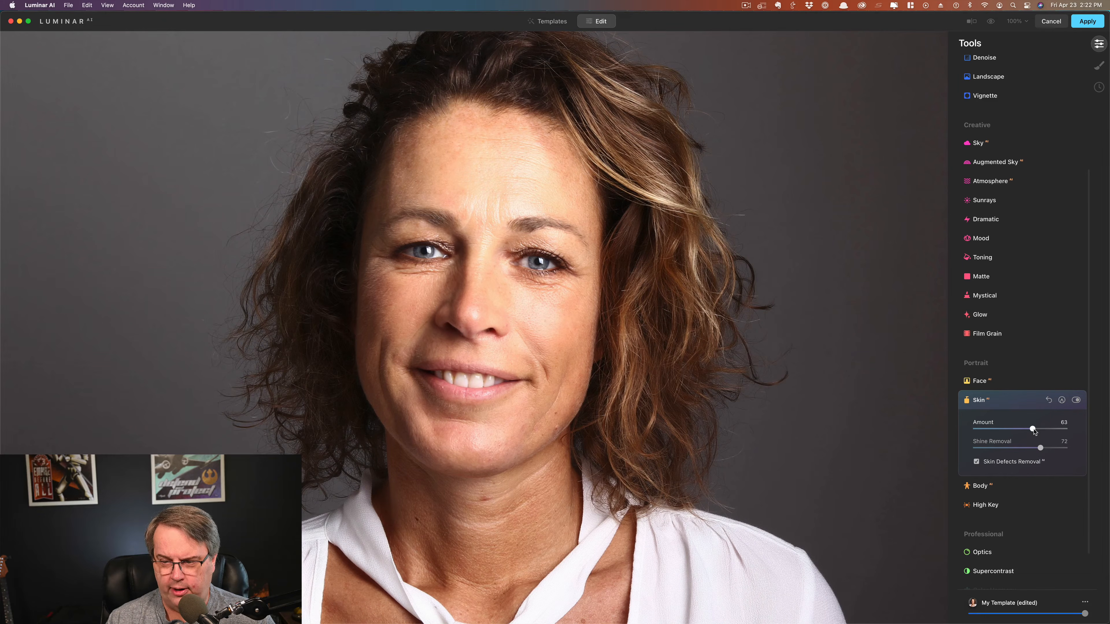
pyautogui.moveTo(1034, 430); pyautogui.dragTo(1074, 432)
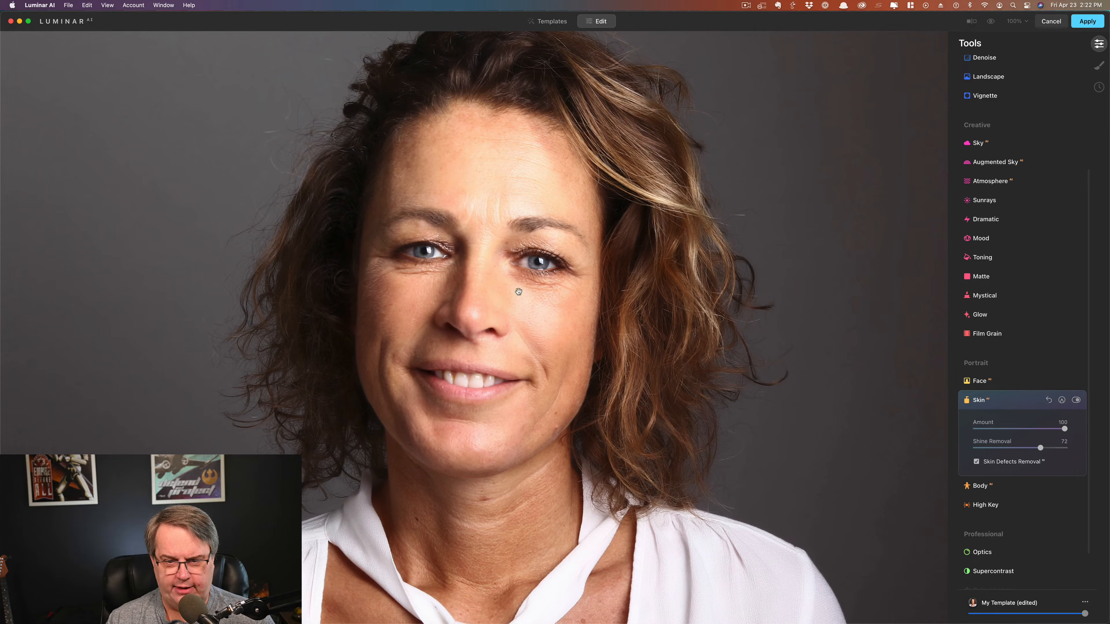
pyautogui.moveTo(1035, 433); pyautogui.dragTo(1042, 433)
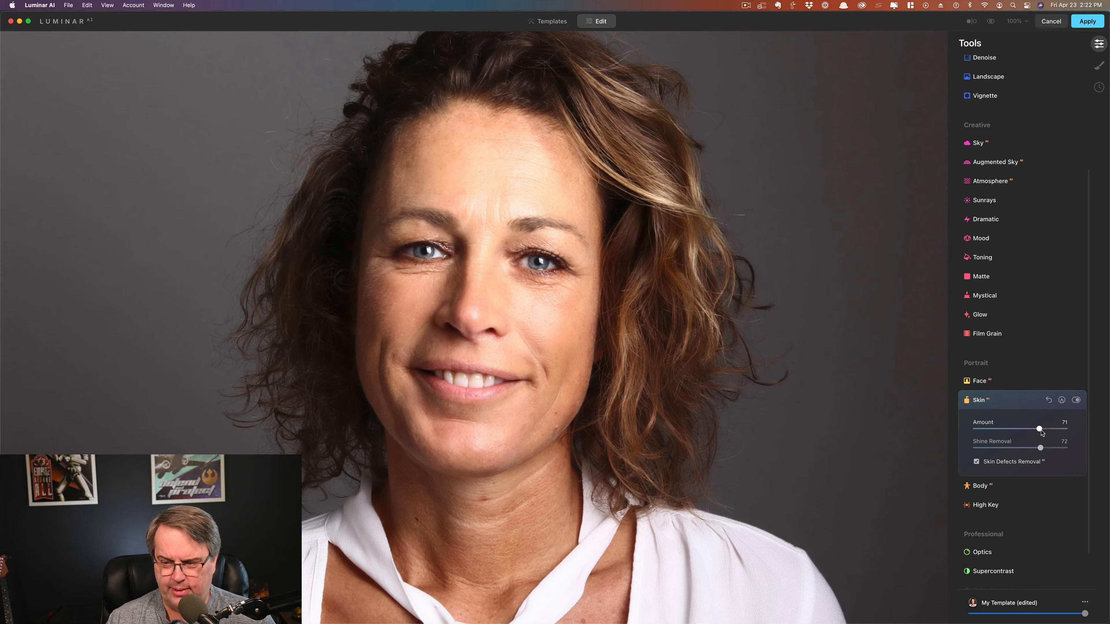
pyautogui.click(685, 423)
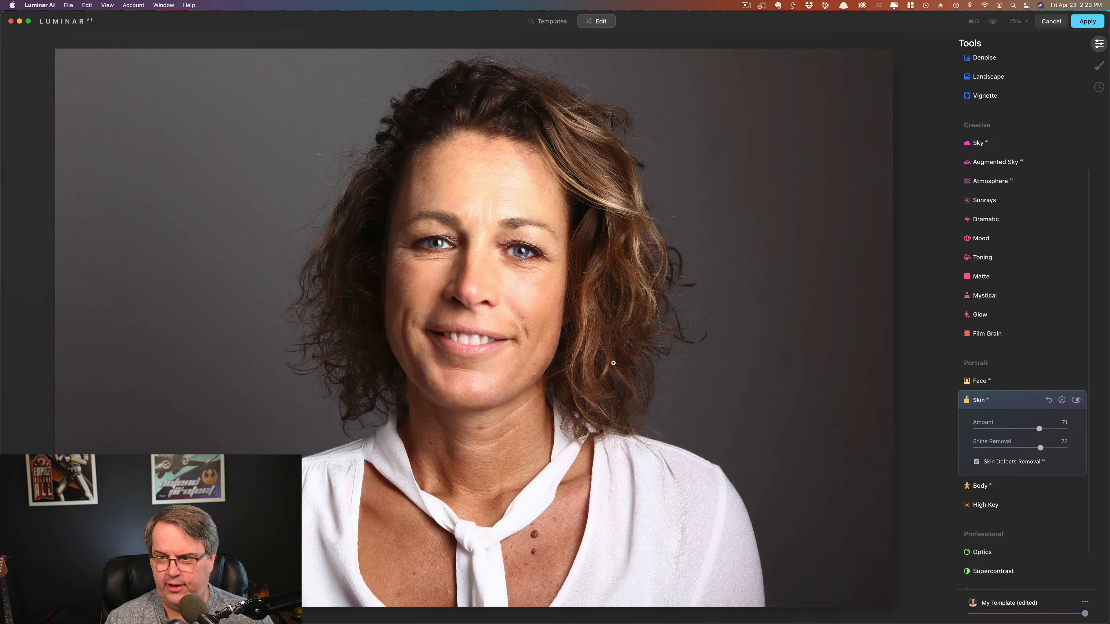
# Step: Apply the Luminar AI skin edits and return the portrait to Photoshop
pyautogui.click(1090, 24)
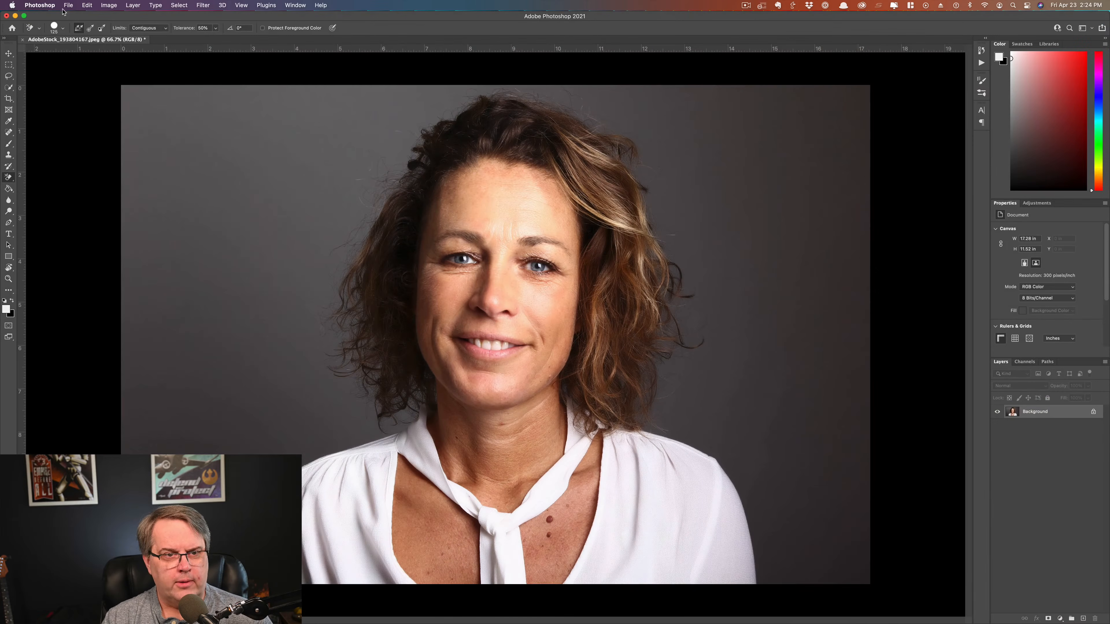
# Step: Open Original - Portraiture.jpeg from the Desktop in a new Photoshop tab
pyautogui.click(69, 5)
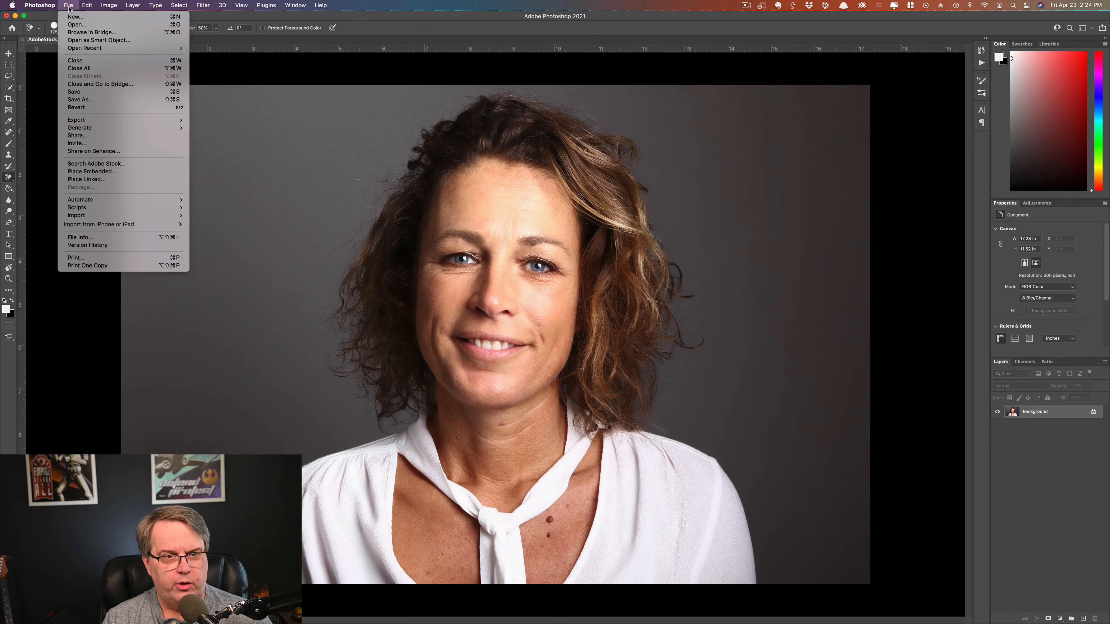
pyautogui.click(73, 27)
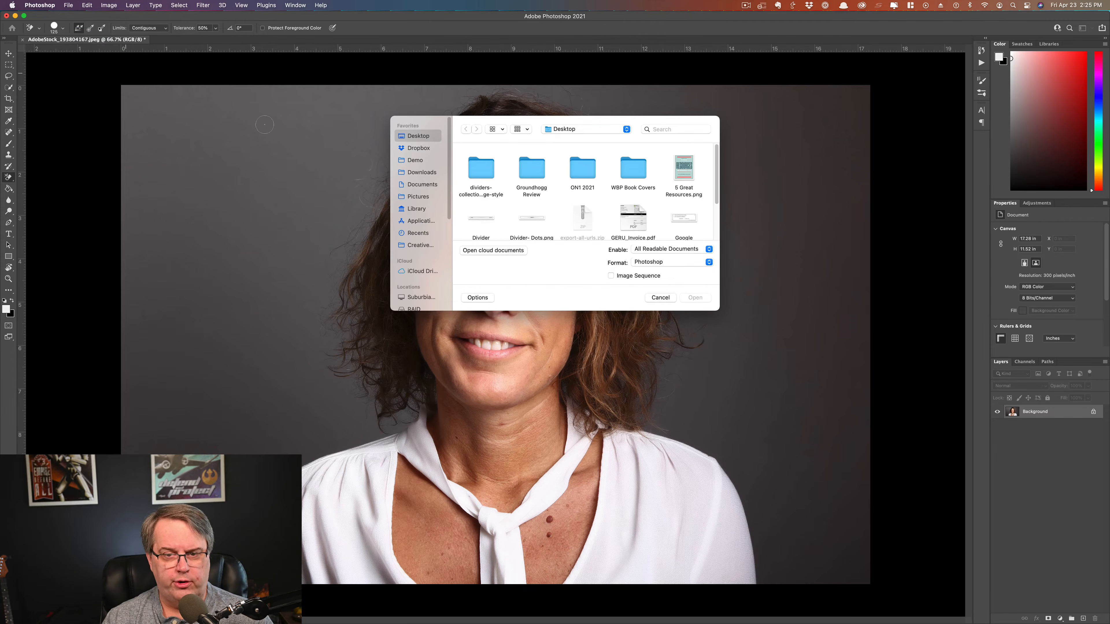
pyautogui.scroll(-3, 612, 209)
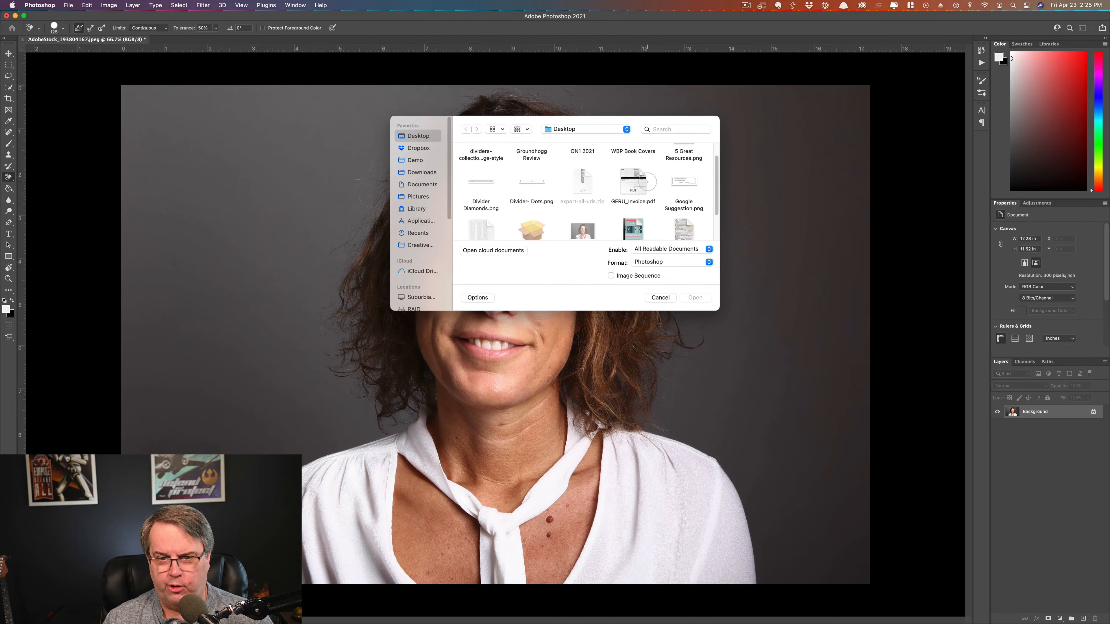
pyautogui.doubleClick(582, 206)
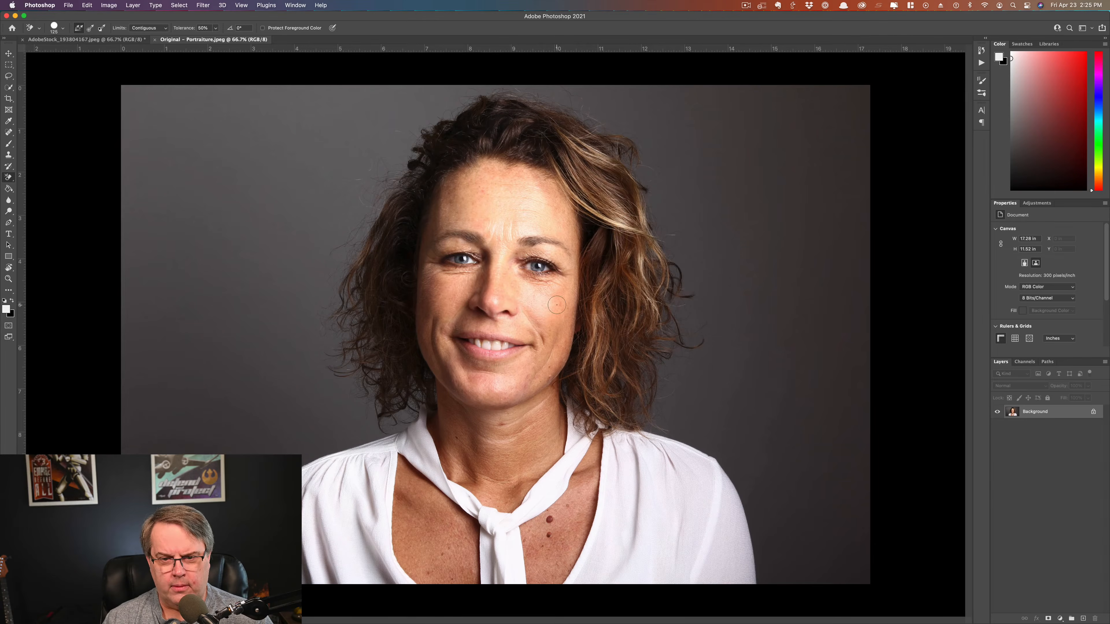
pyautogui.click(204, 6)
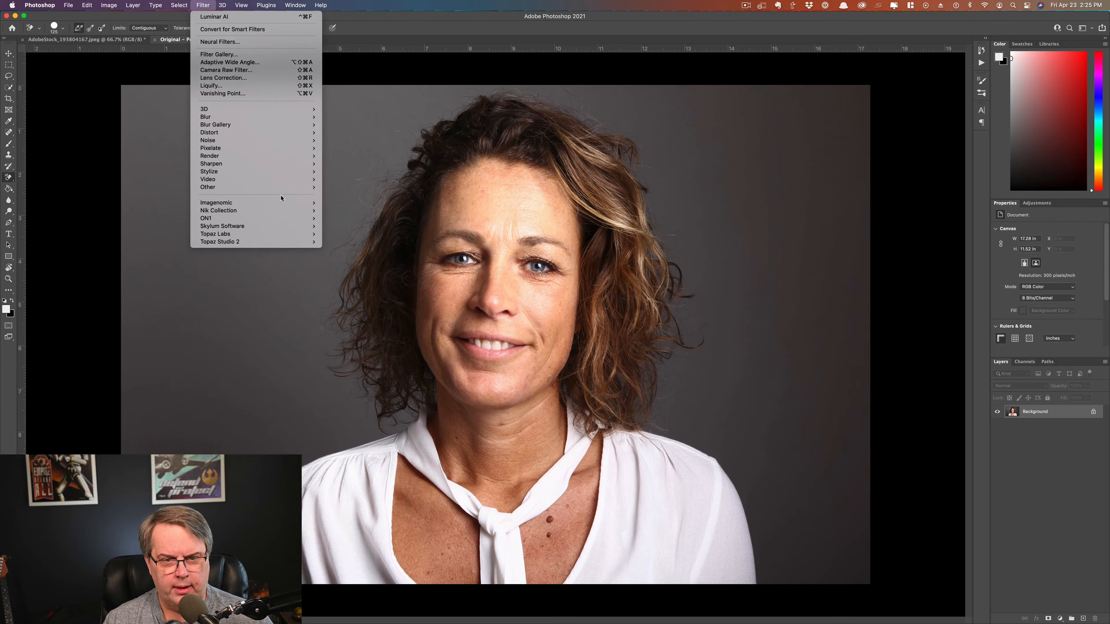
# Step: Launch Imagenomic Portraiture 3 on the Original - Portraiture.jpeg portrait
pyautogui.moveTo(302, 203)
pyautogui.click(346, 210)
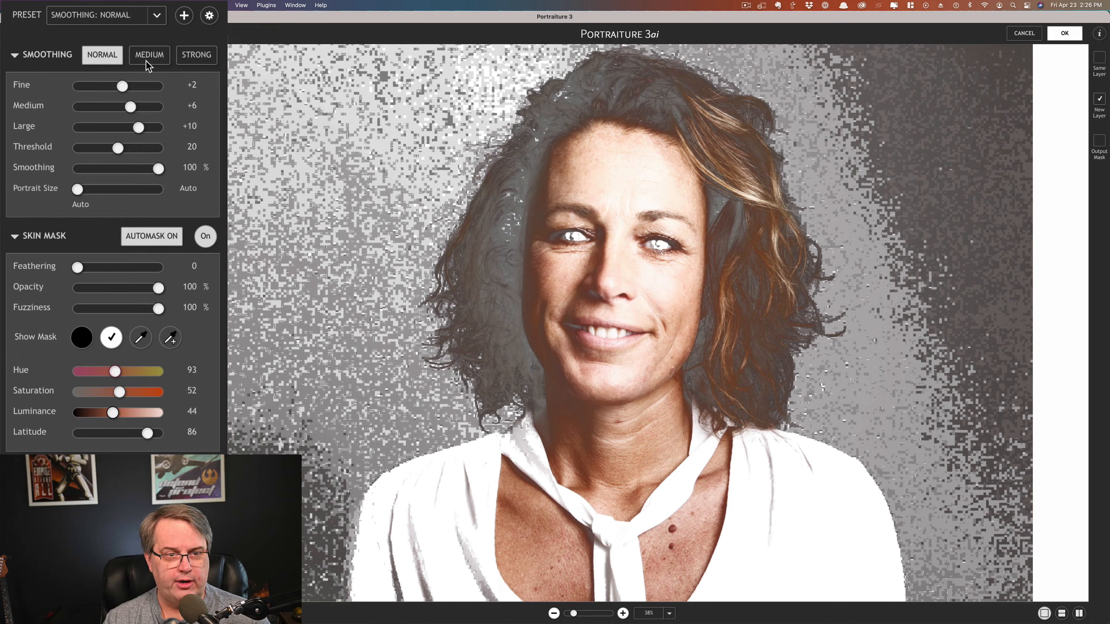
# Step: Apply the Smoothing: Medium preset as a new layer and return to Photoshop
pyautogui.click(157, 17)
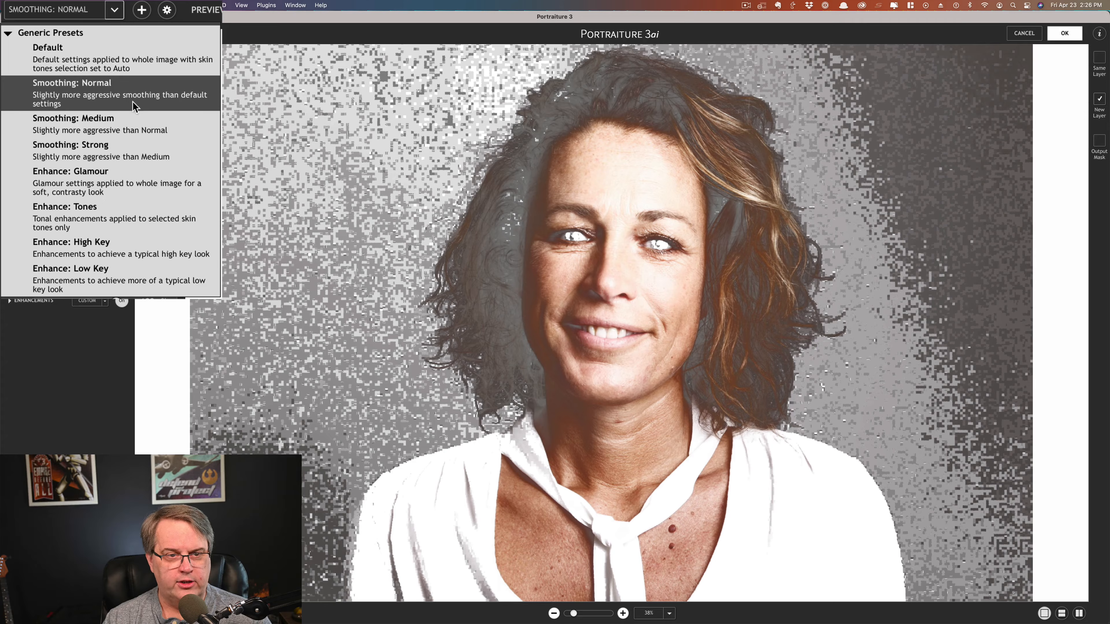
pyautogui.click(116, 125)
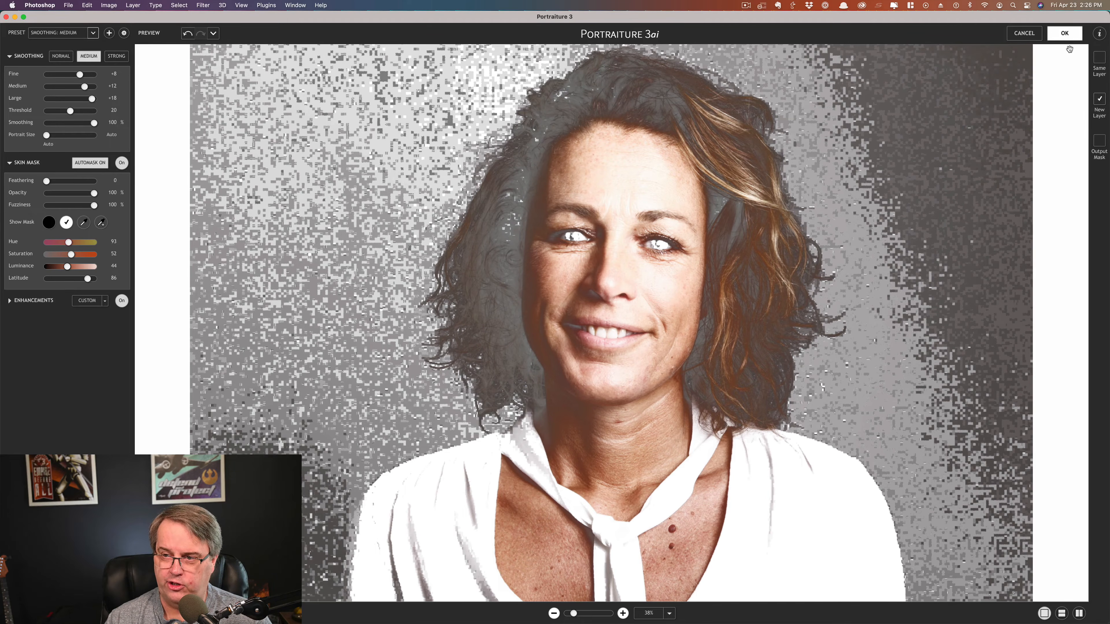
pyautogui.click(1071, 35)
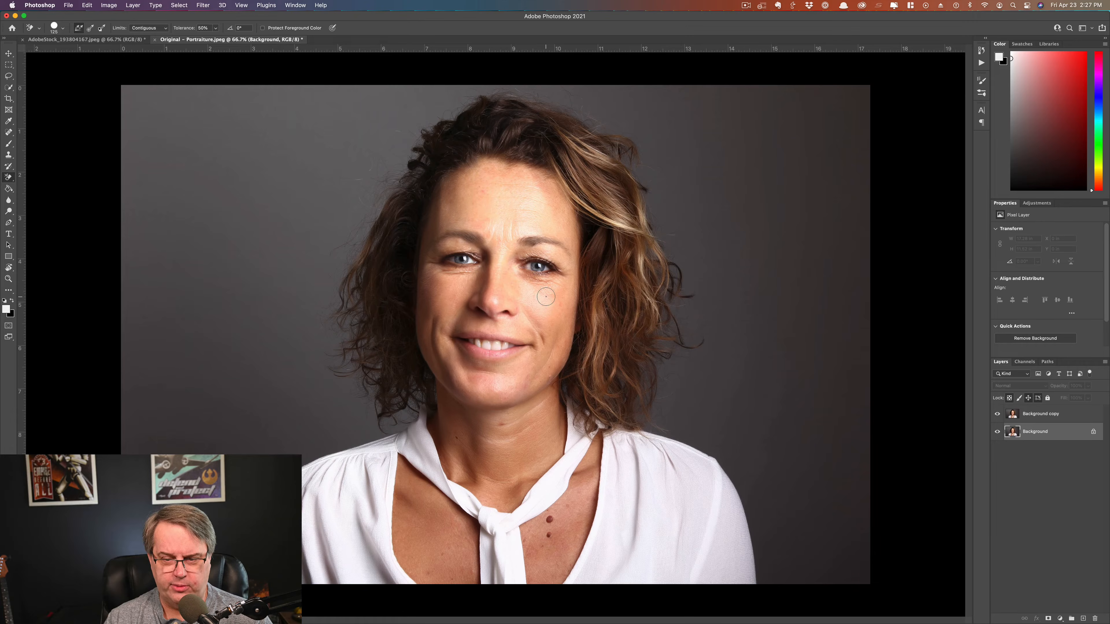
pyautogui.press('super+1')
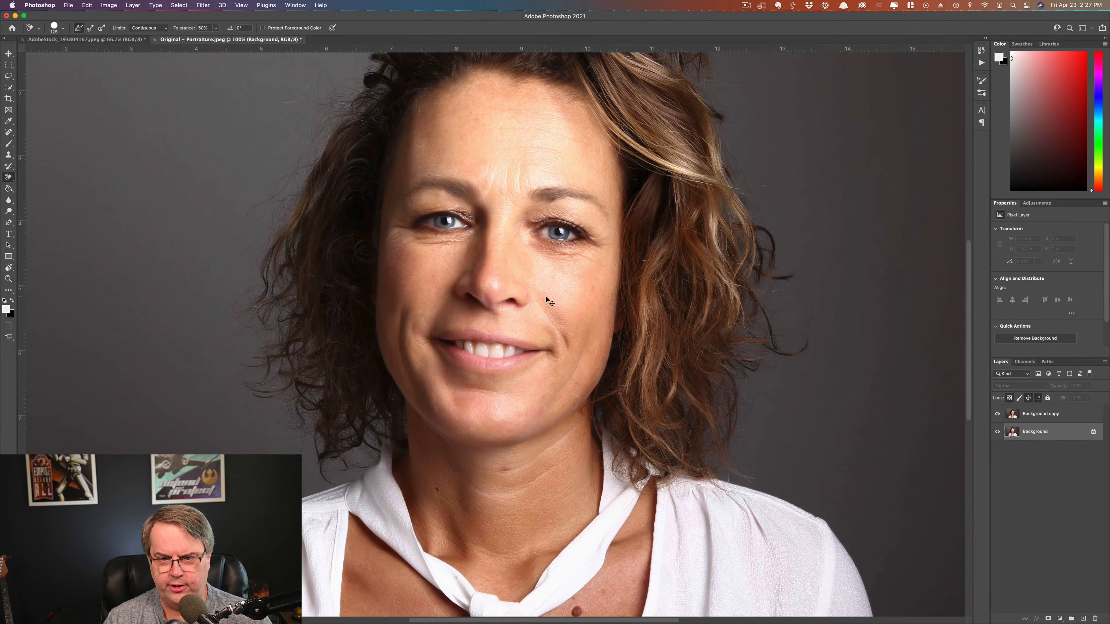
# Step: Set the smoothed Background copy layer to 68% opacity, checking the skin at 200% zoom
pyautogui.press('super+equal')
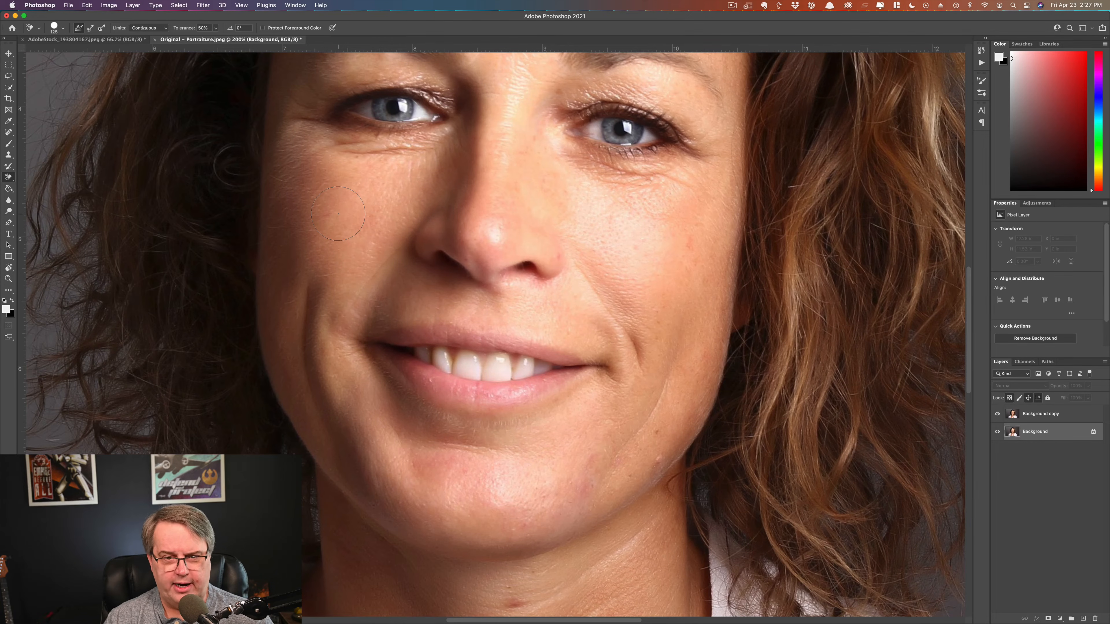
pyautogui.click(1042, 415)
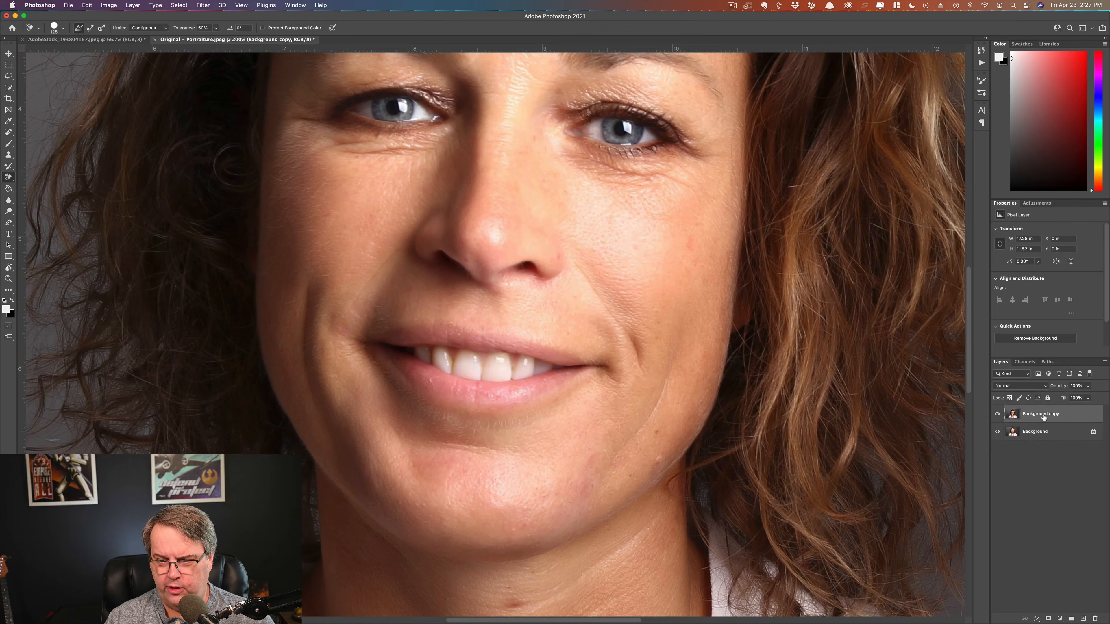
pyautogui.click(1088, 398)
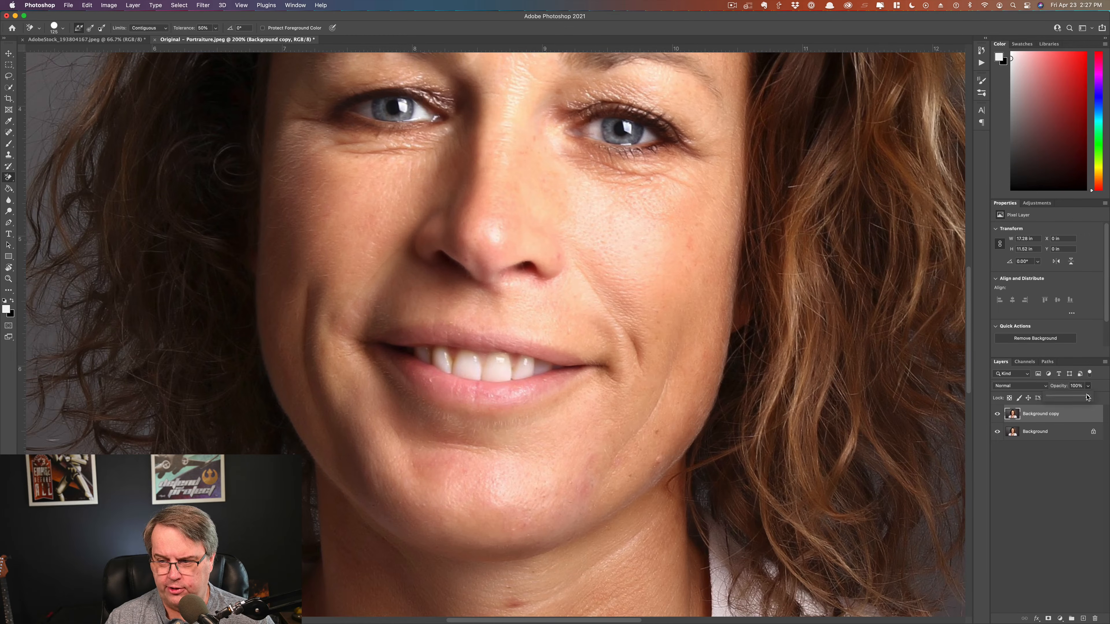
pyautogui.moveTo(1088, 397); pyautogui.dragTo(1075, 398)
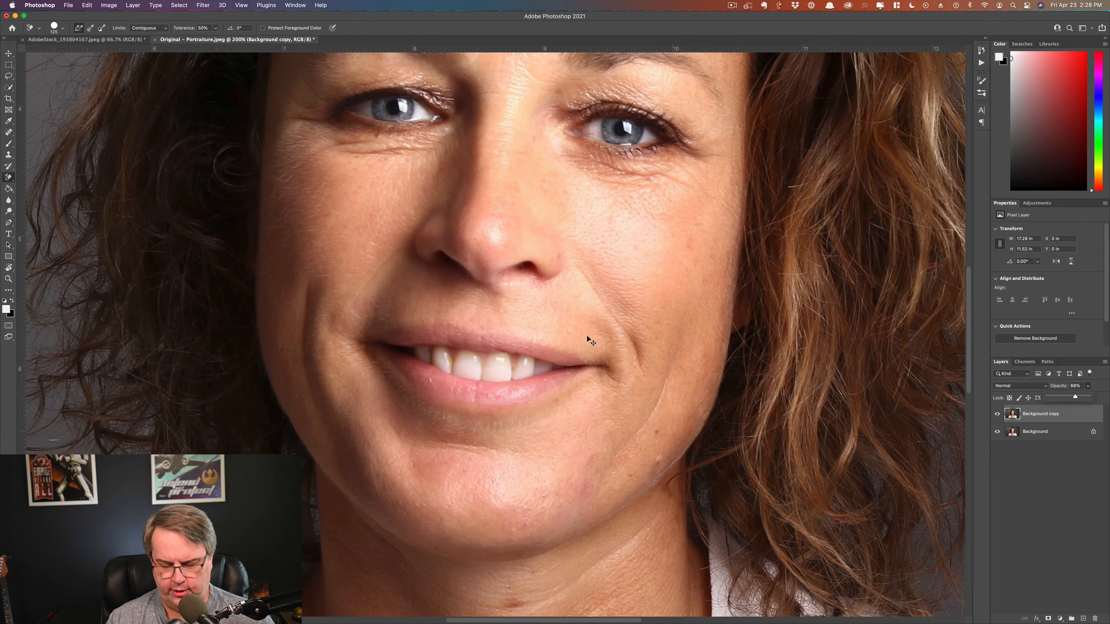
pyautogui.press('super+minus')
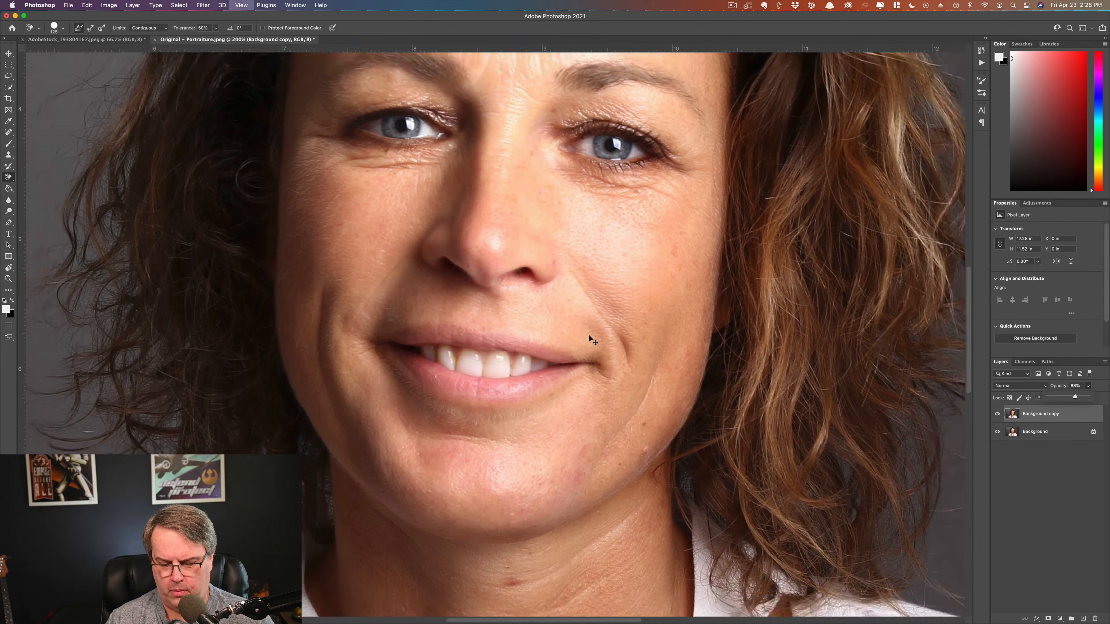
pyautogui.press('super+minus')
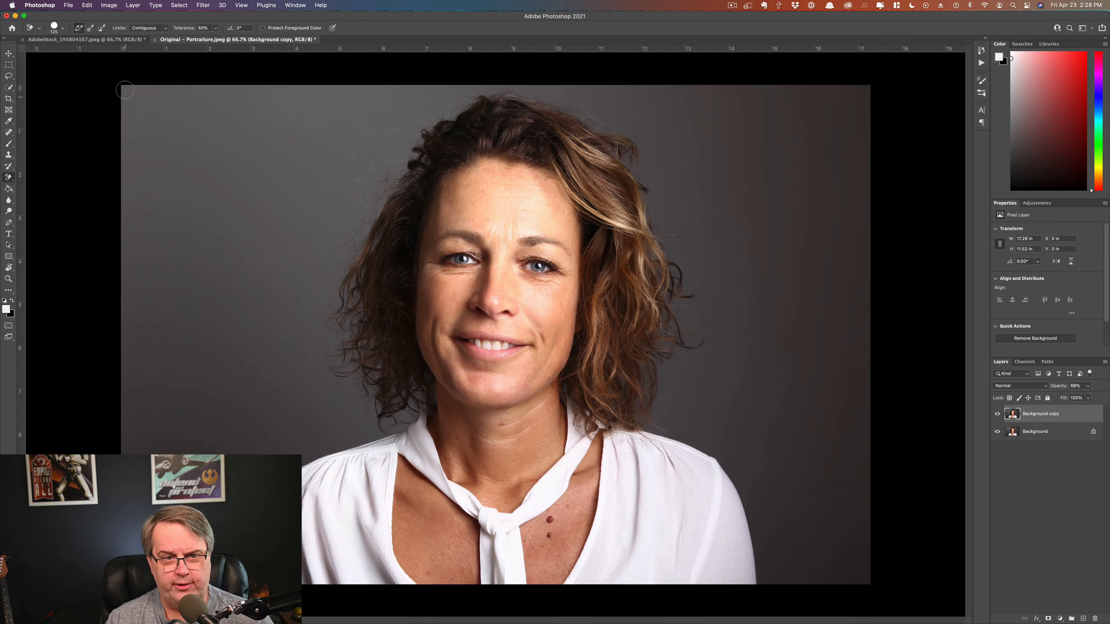
pyautogui.click(94, 40)
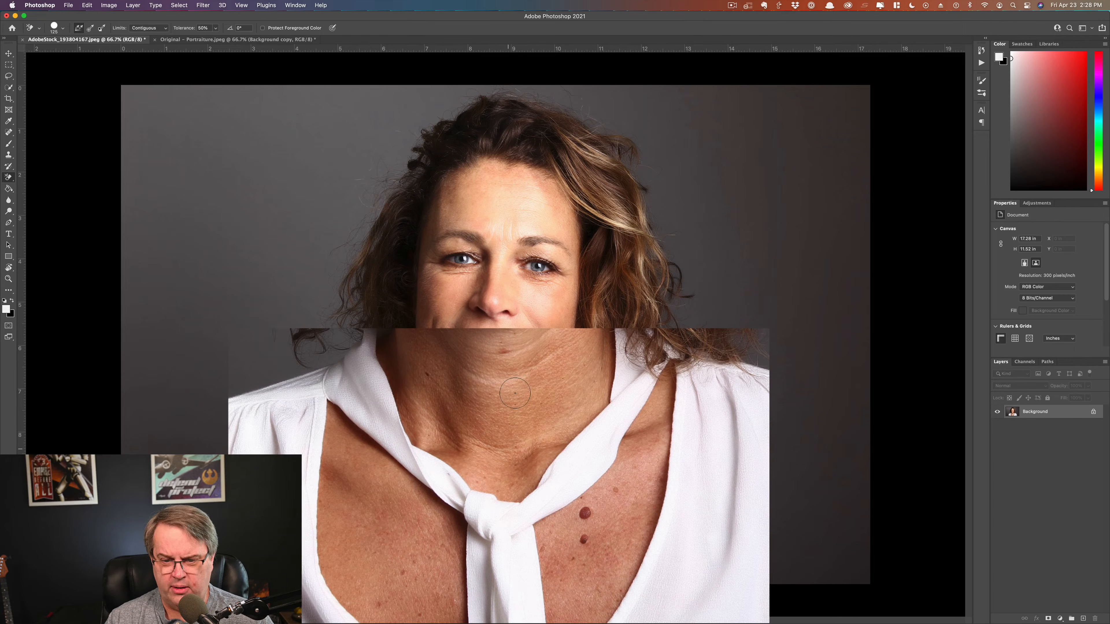
pyautogui.click(218, 40)
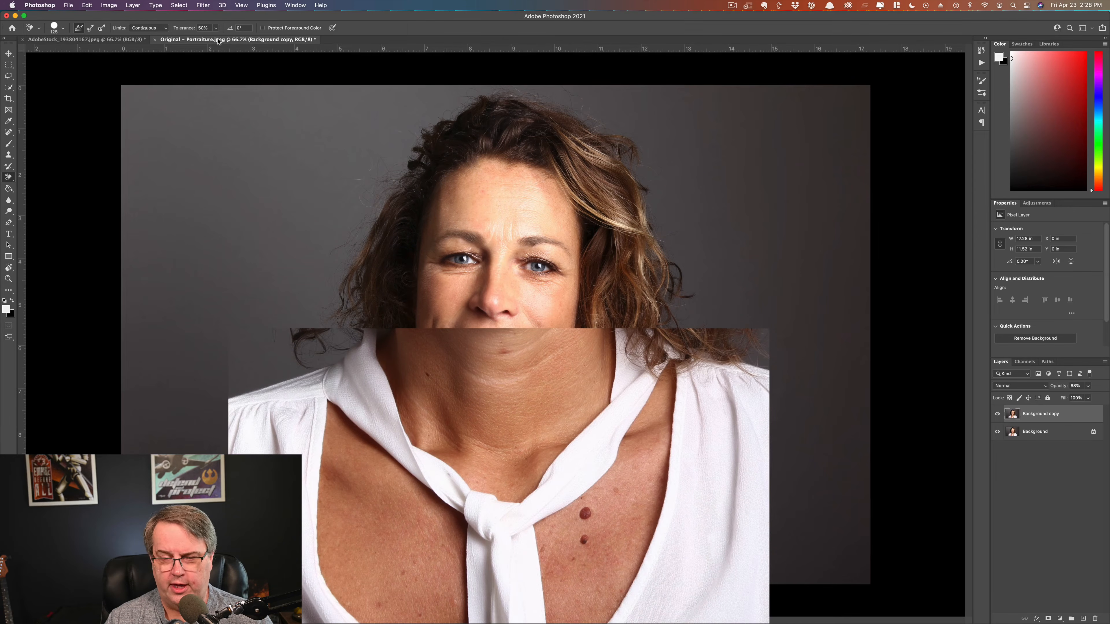
pyautogui.click(87, 40)
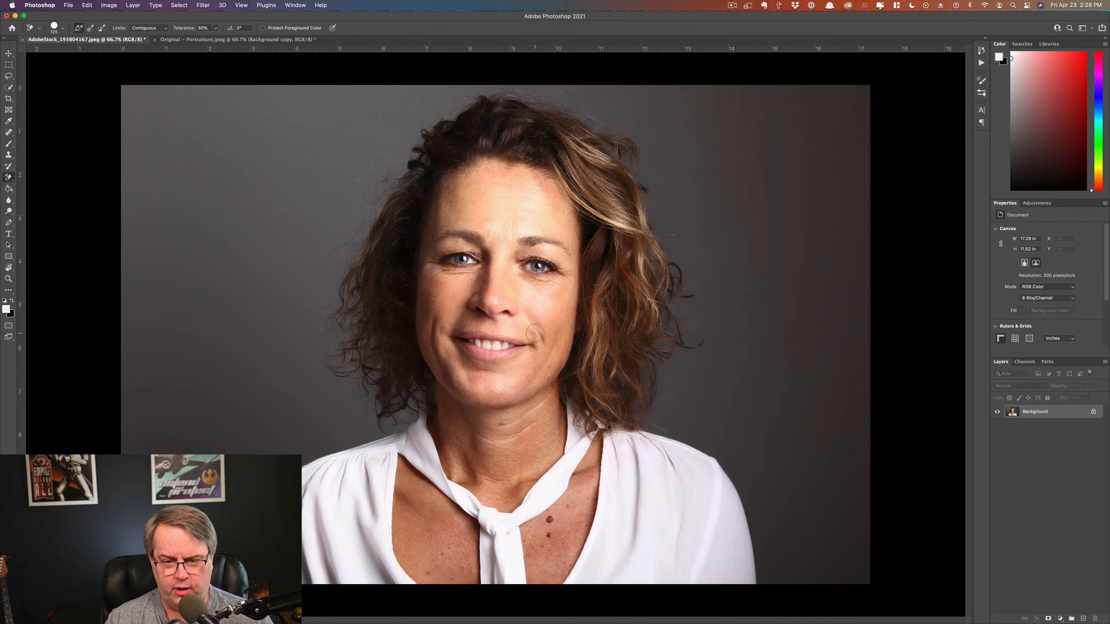
pyautogui.click(203, 39)
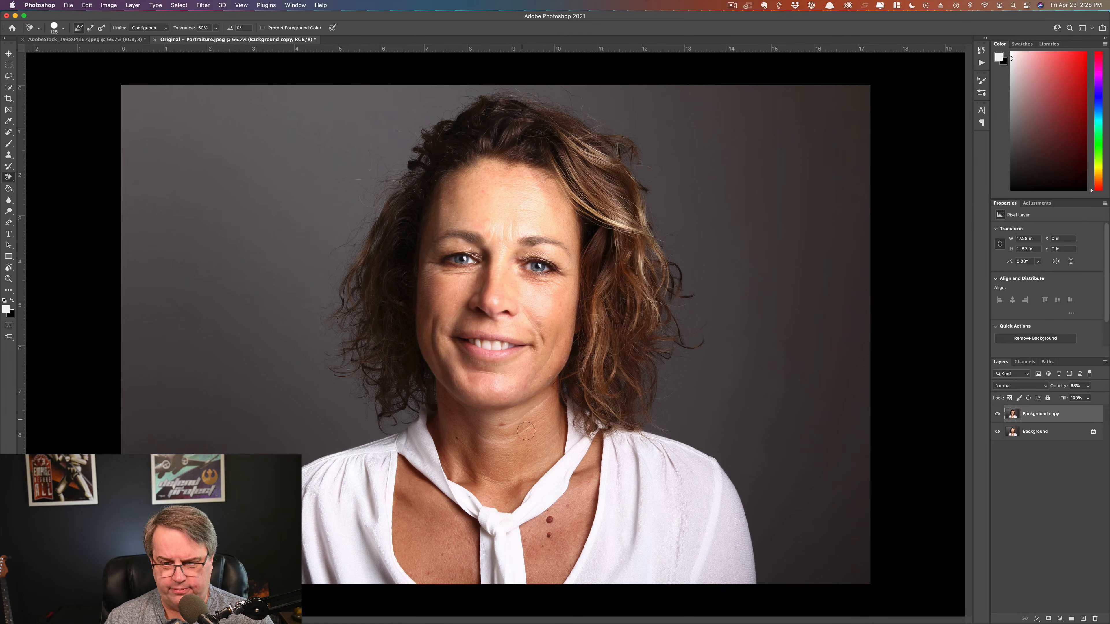